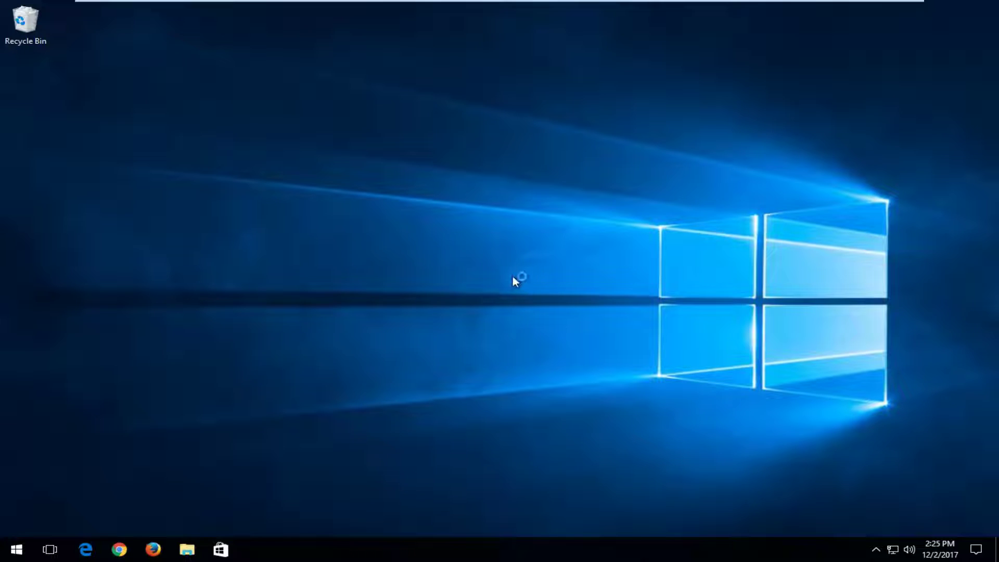
Step: Search the Start menu for 'device manager' and open Device Manager
click(14, 552)
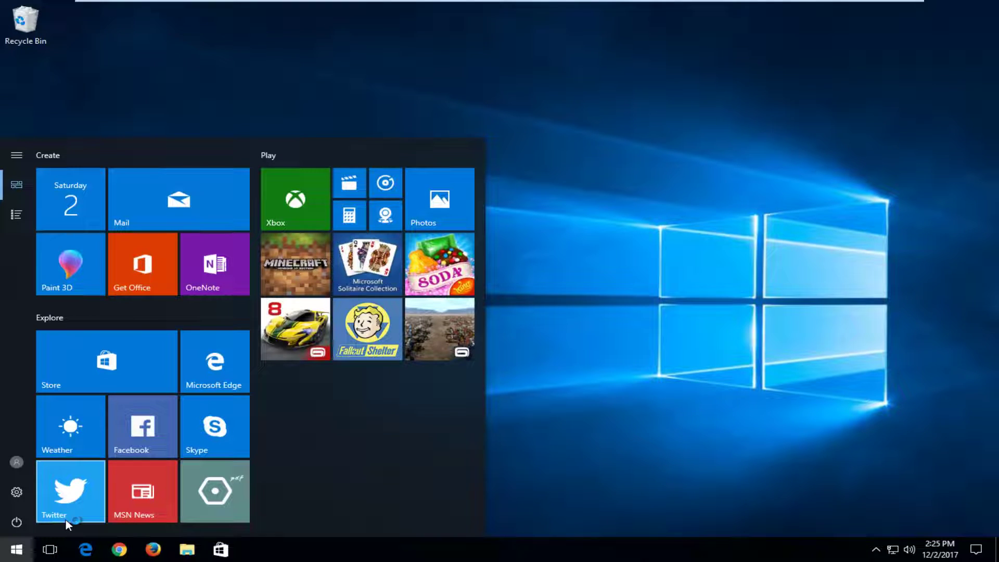
click(66, 523)
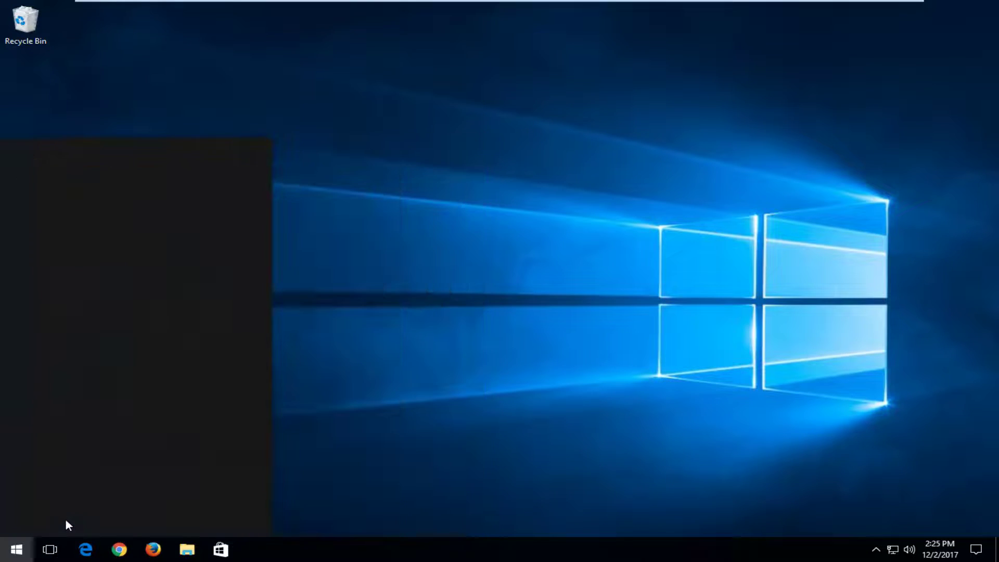
text(d)
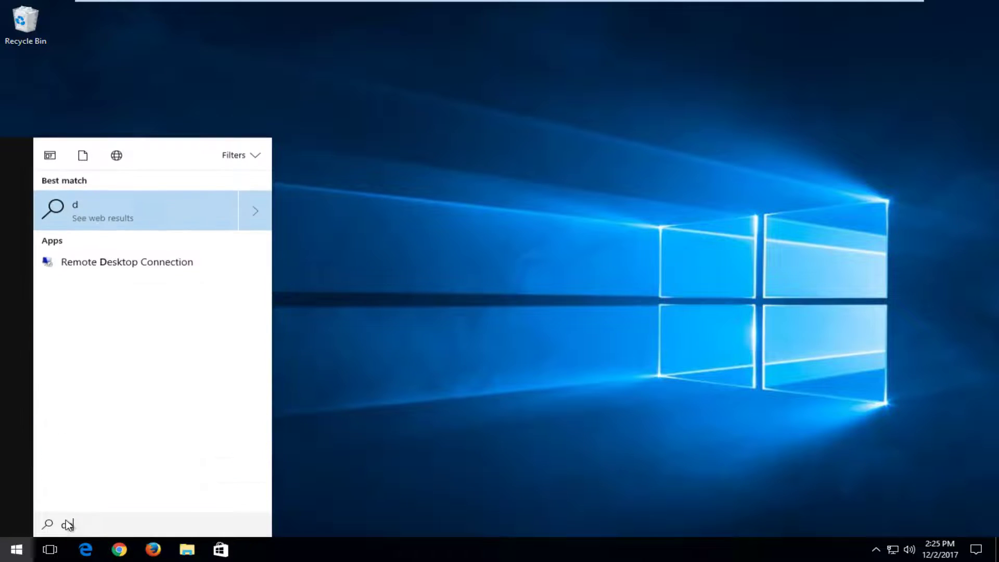
text(eivce manager)
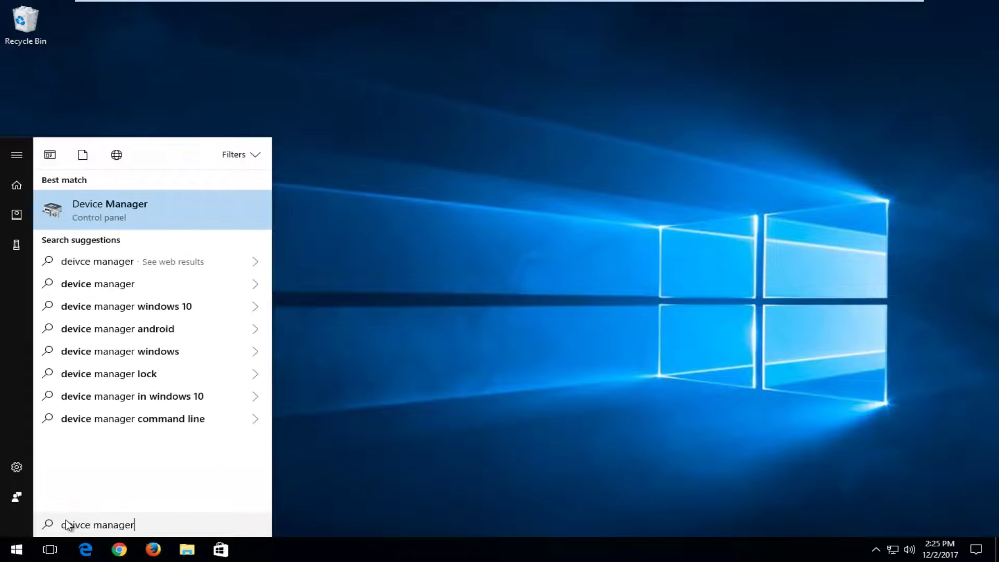
click(120, 219)
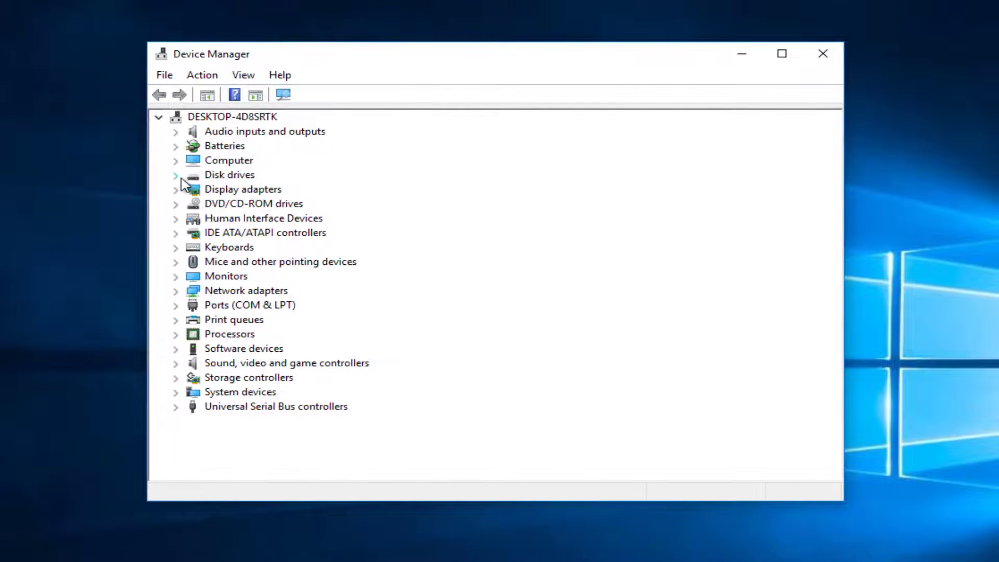
Step: Set the VMware virtual SCSI disk to Quick removal, decline restarting, and close Device Manager
click(177, 176)
click(247, 189)
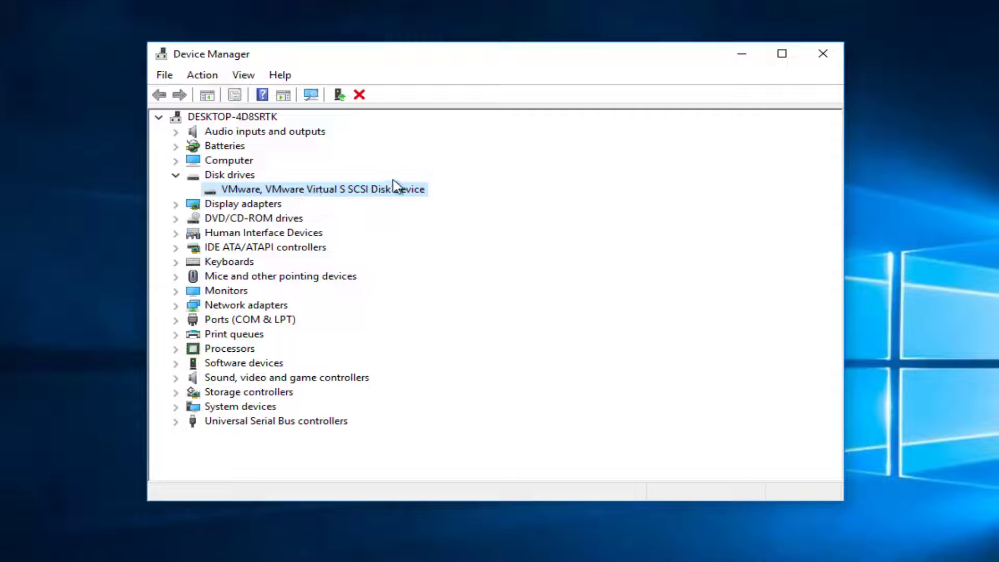
right_click(367, 195)
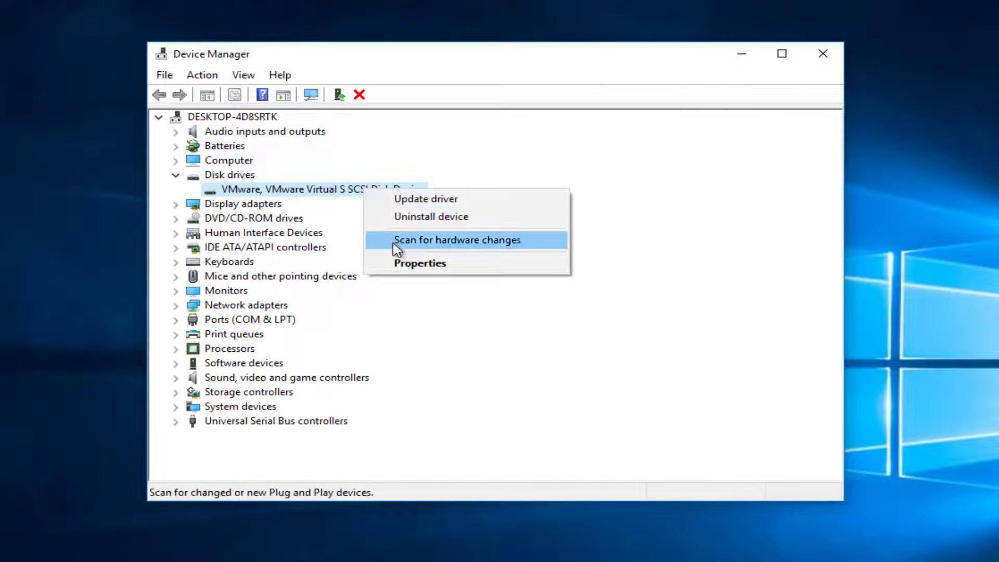
click(400, 264)
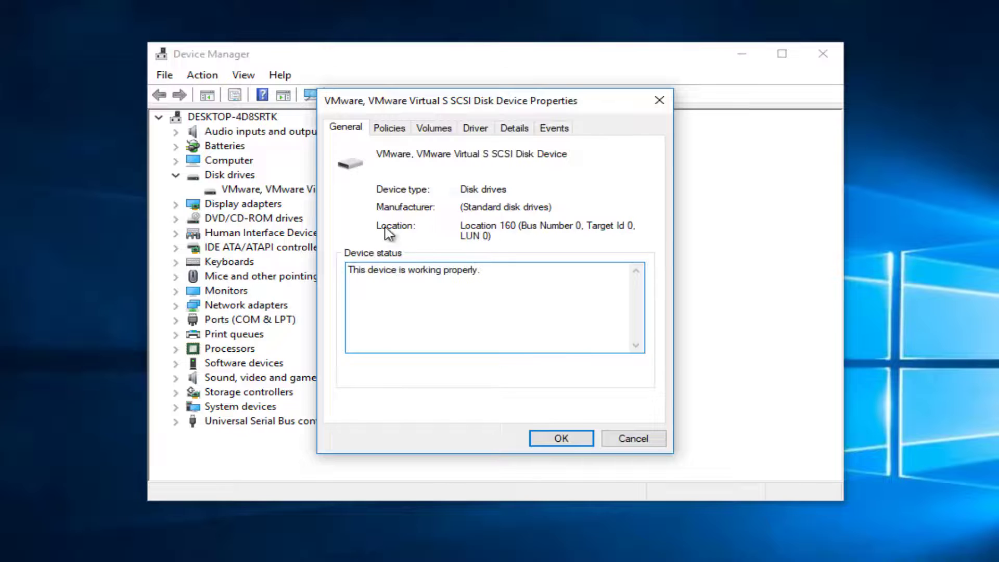
click(393, 129)
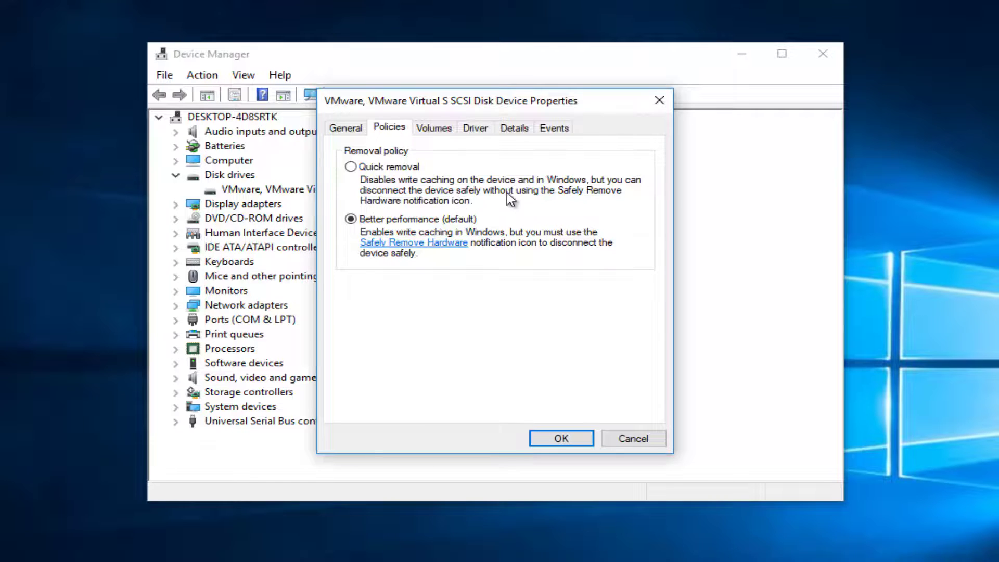
click(350, 167)
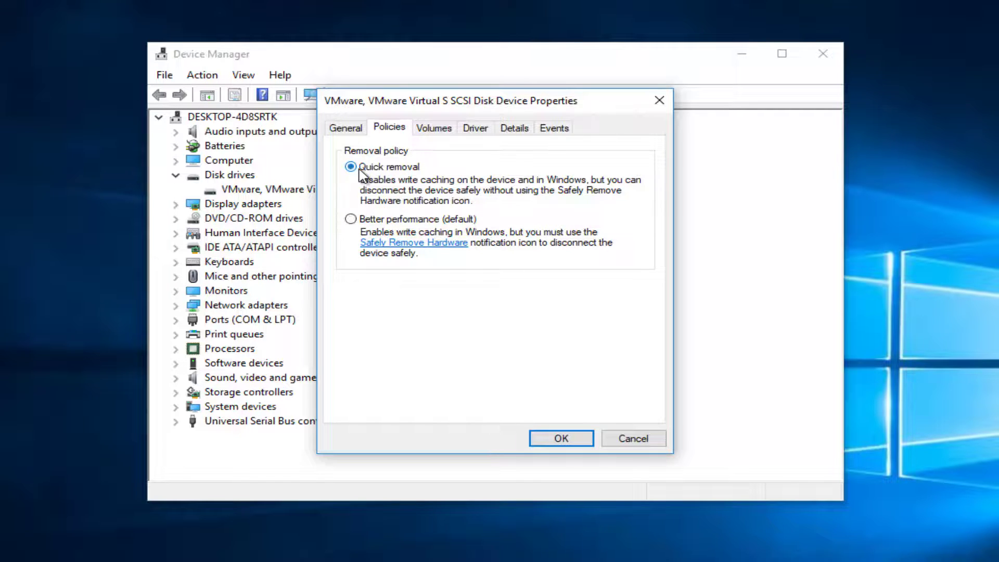
click(571, 444)
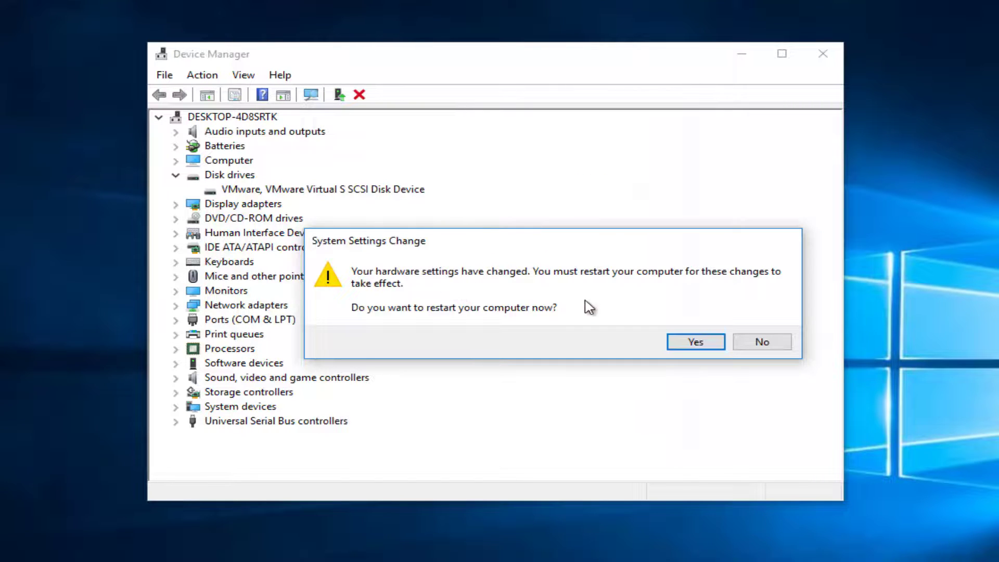
click(761, 342)
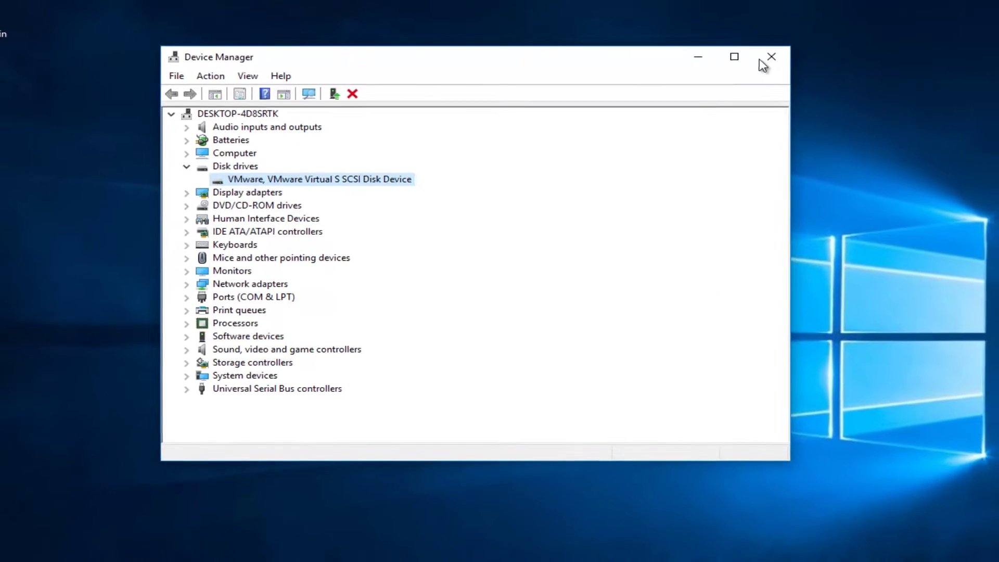
click(796, 55)
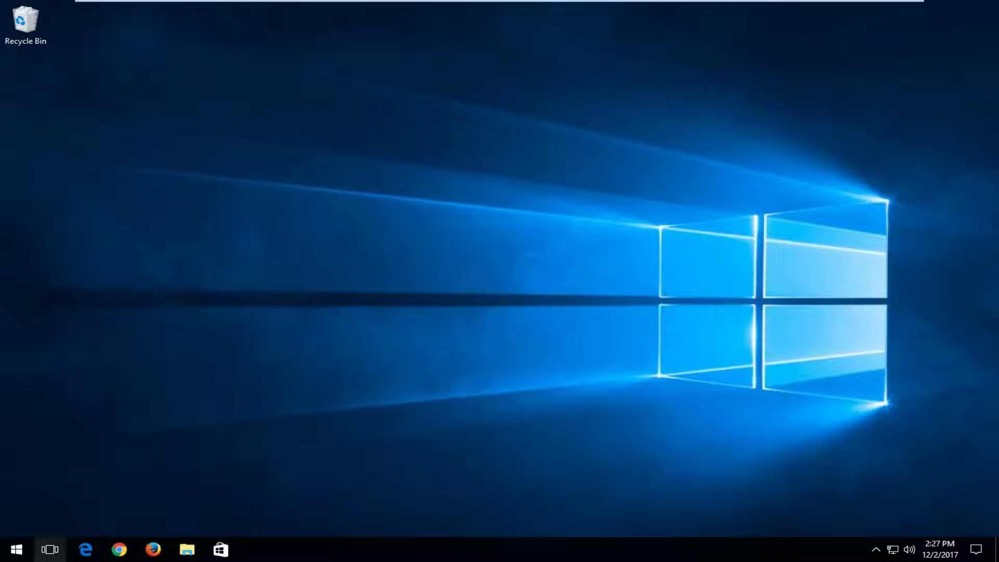
Step: Search the Start menu for 'this pc' and pick the This PC result
key(super)
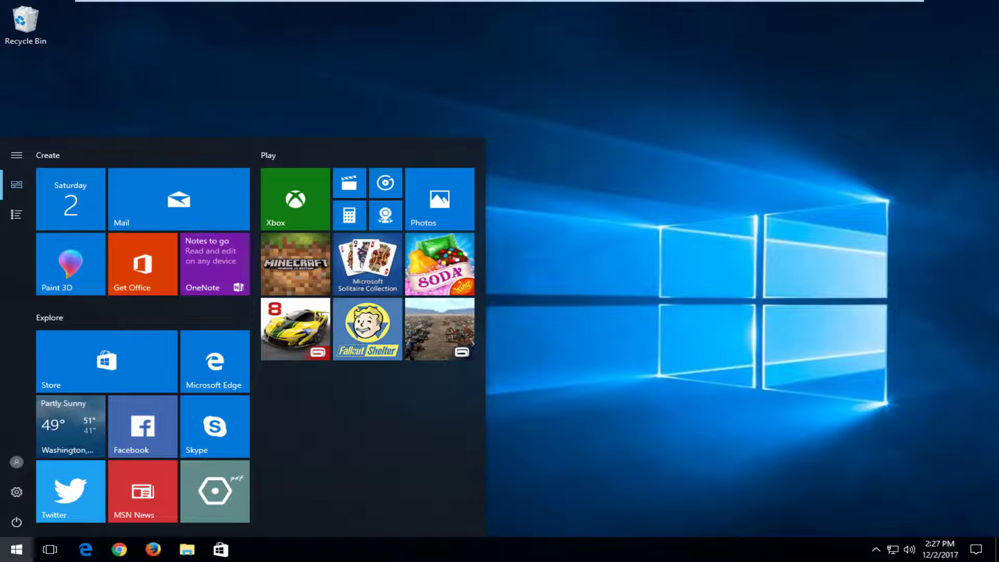
key(super)
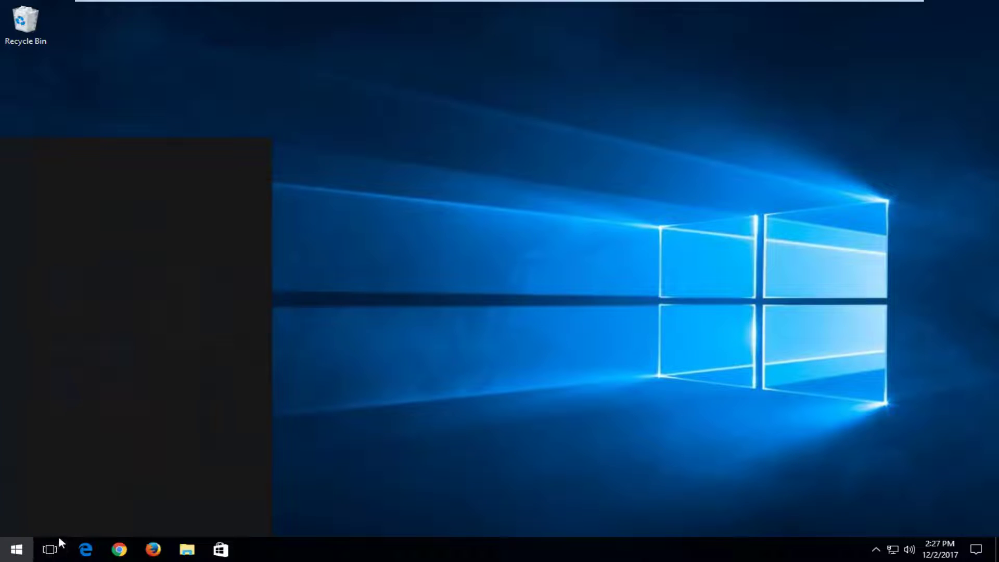
click(16, 547)
text(this pc)
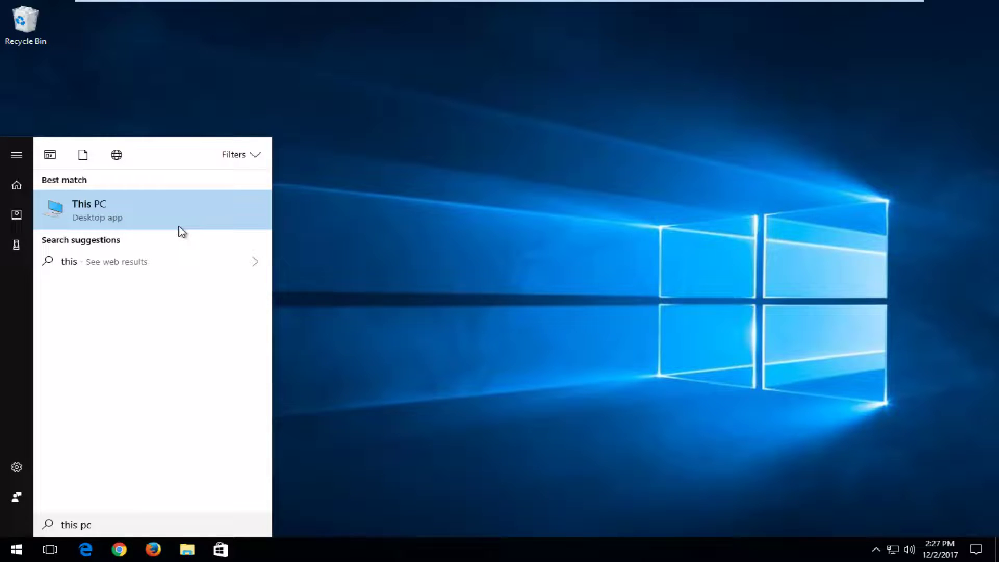
click(80, 213)
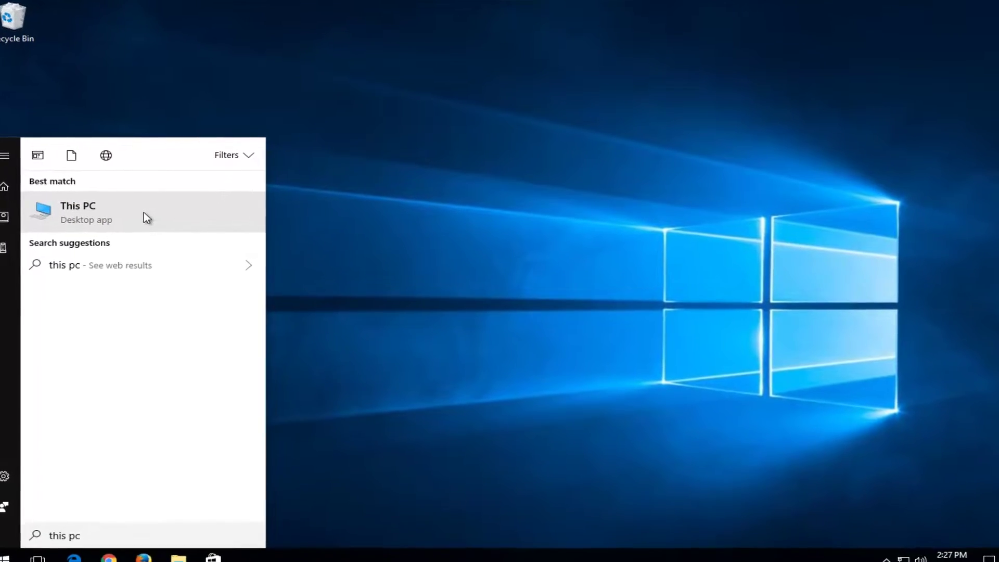
Step: Open This PC and show the Tools tab of Local Disk (C:) Properties
click(81, 225)
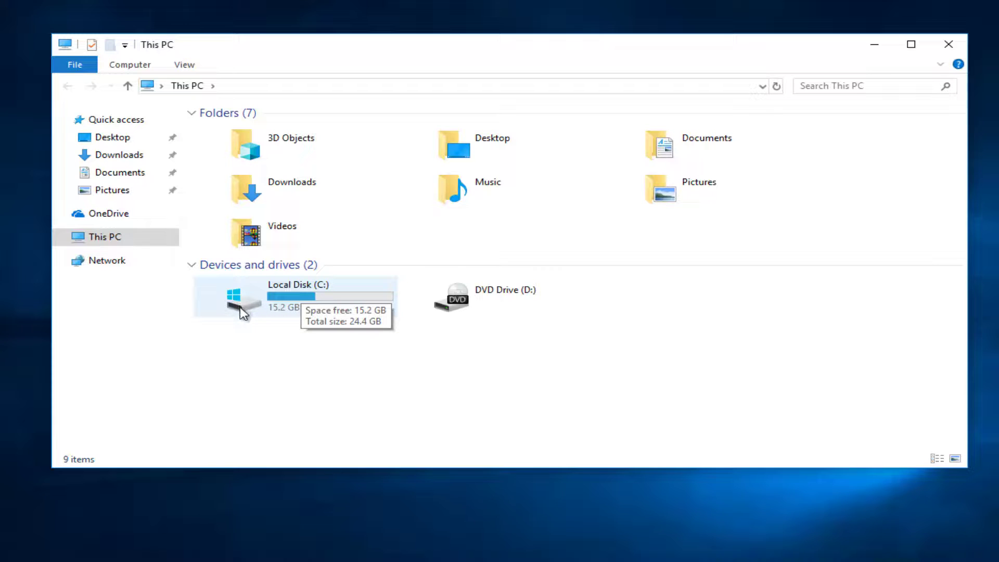
click(256, 293)
right_click(257, 293)
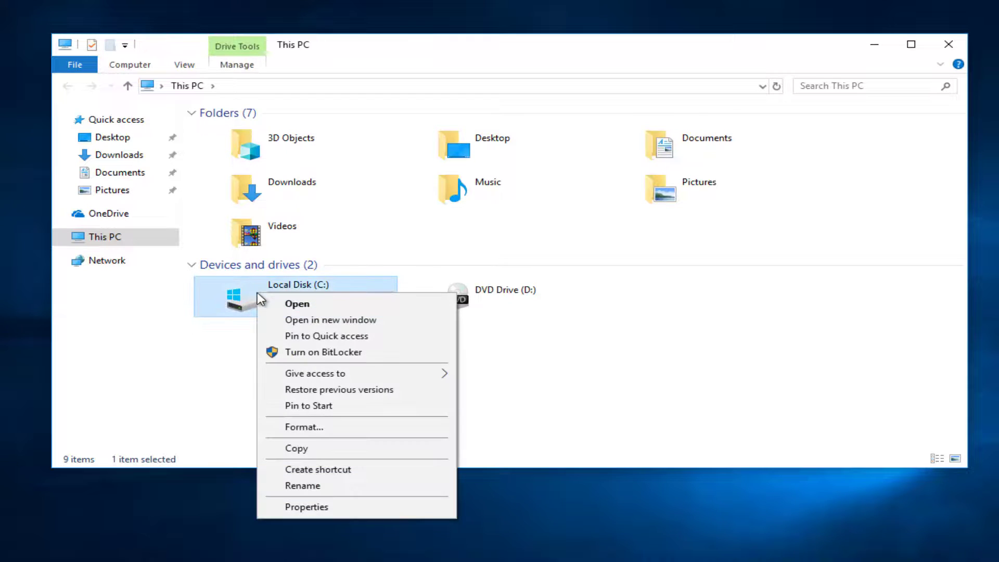
click(300, 507)
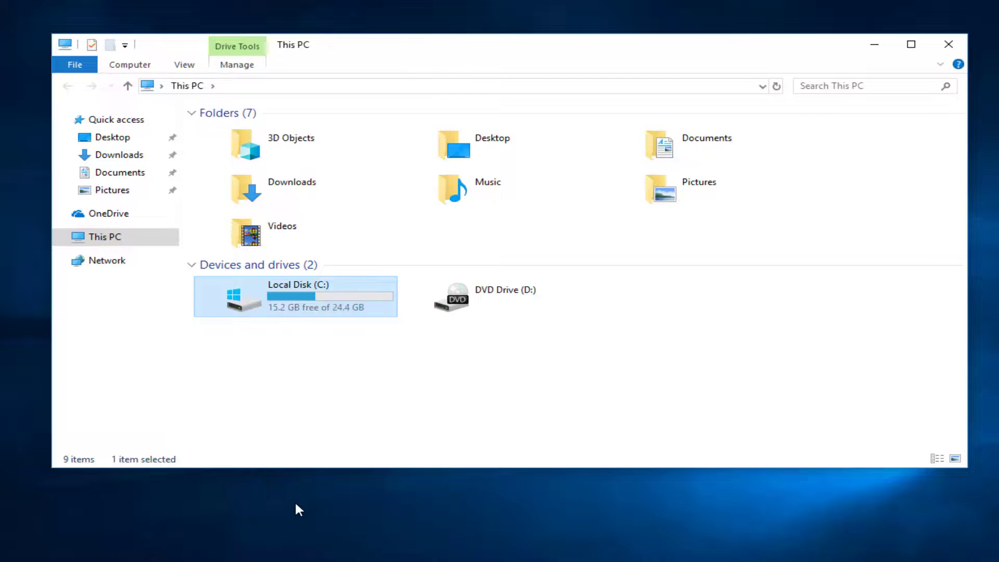
drag(371, 250, 354, 61)
click(353, 95)
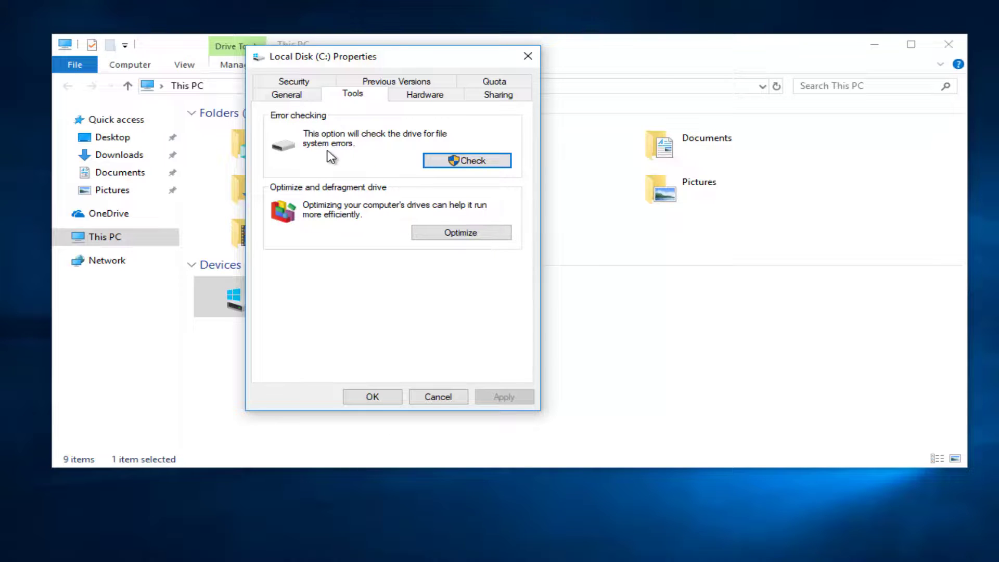
Step: Run an error-checking scan on Local Disk (C:) and close the no-errors result
click(455, 165)
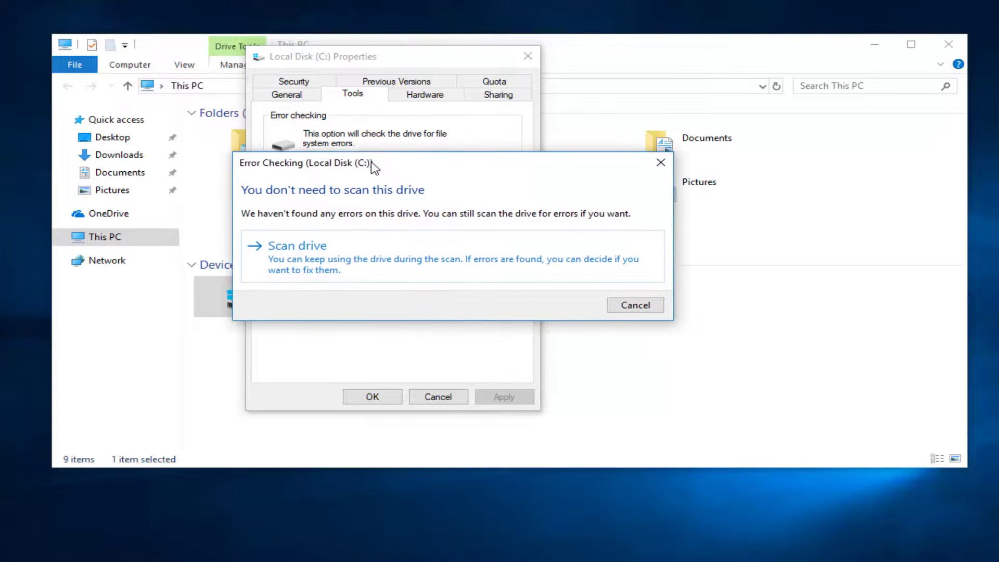
click(362, 265)
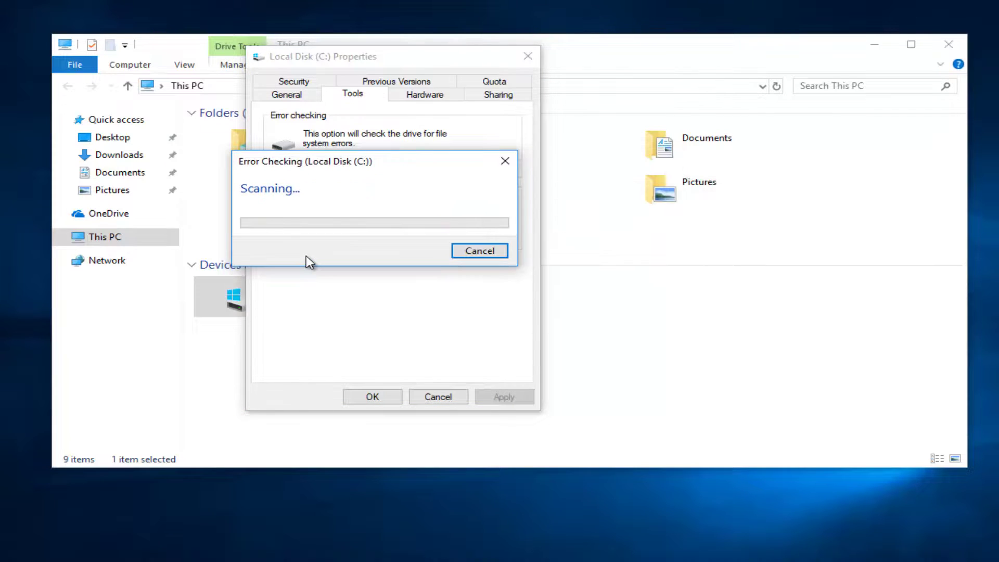
drag(323, 166, 340, 167)
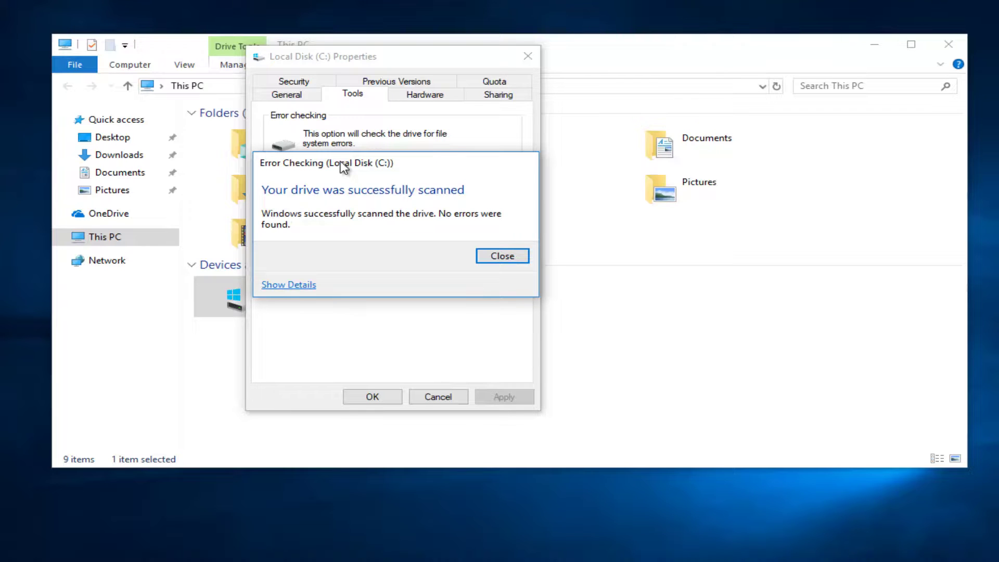
click(486, 256)
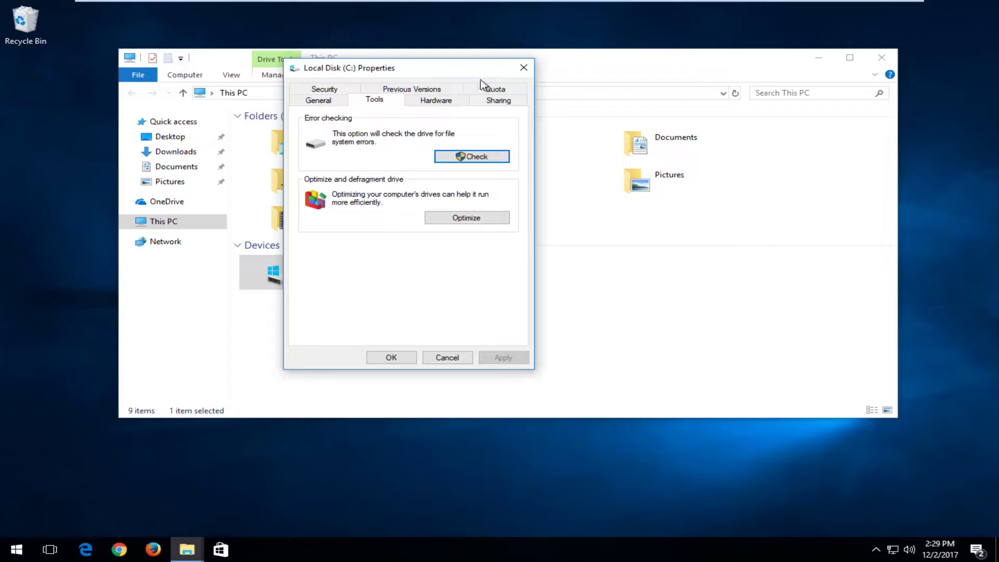
Step: Close the drive windows and launch Command Prompt as administrator, approving the UAC prompt
click(522, 68)
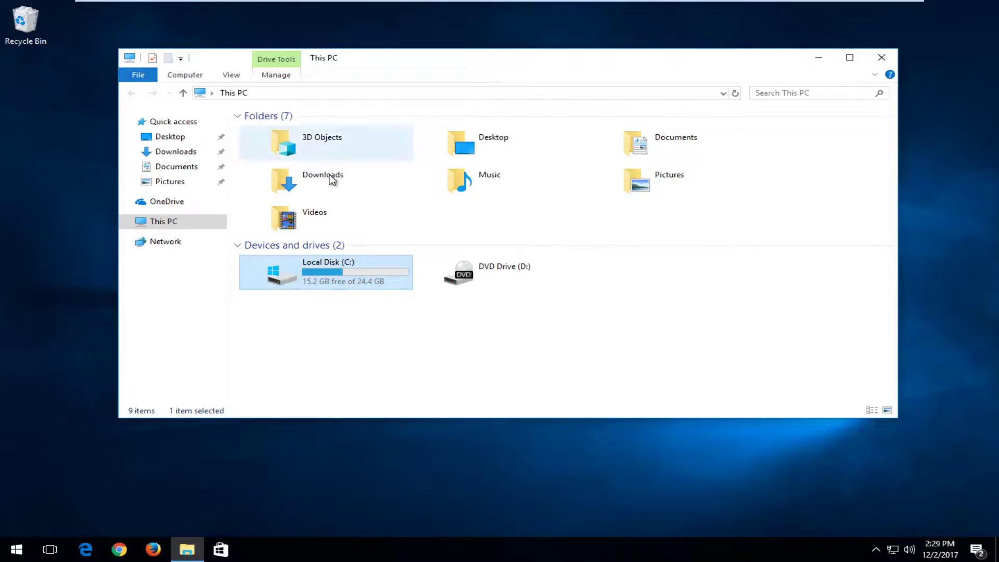
click(879, 58)
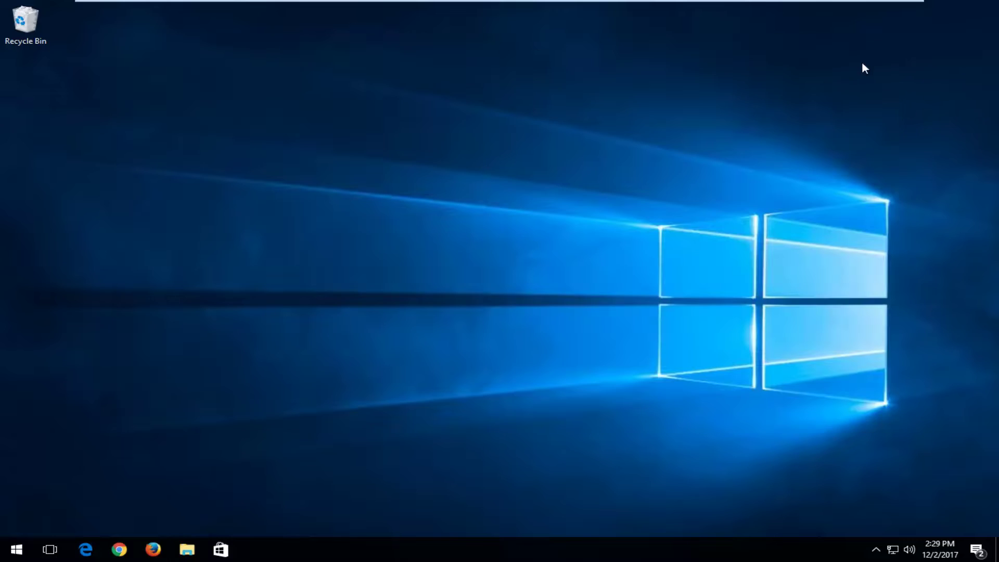
click(16, 549)
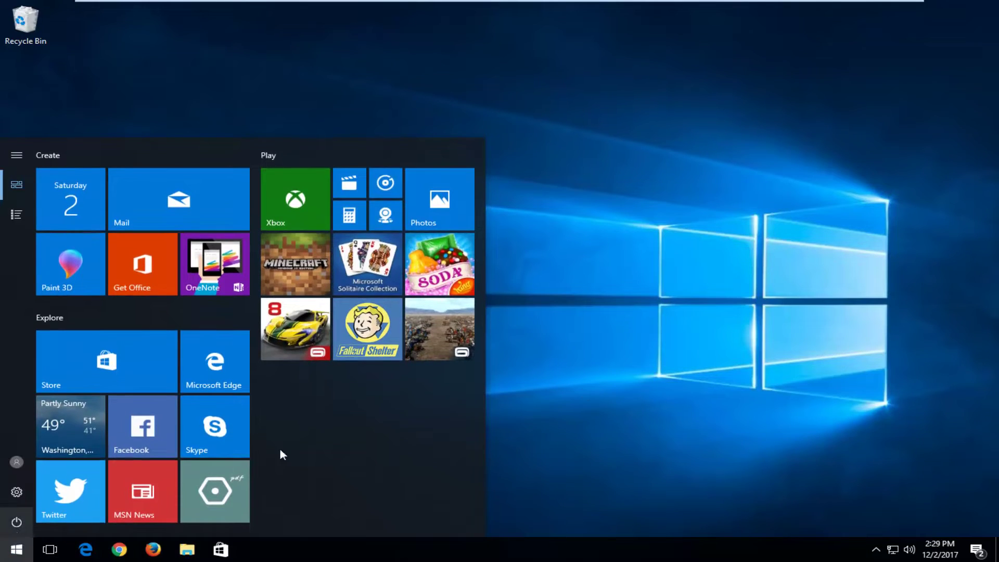
click(660, 347)
click(2, 544)
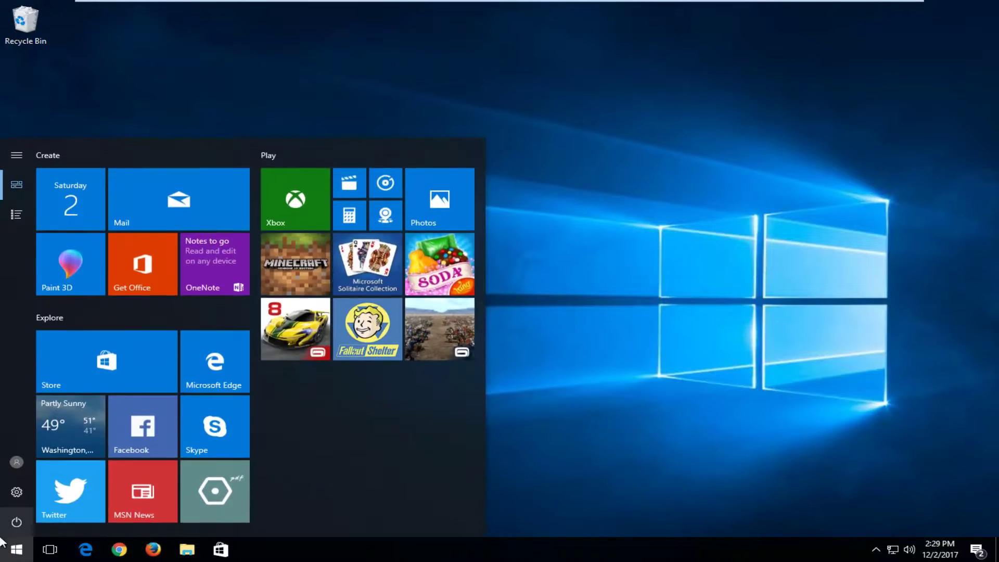
text(cmd)
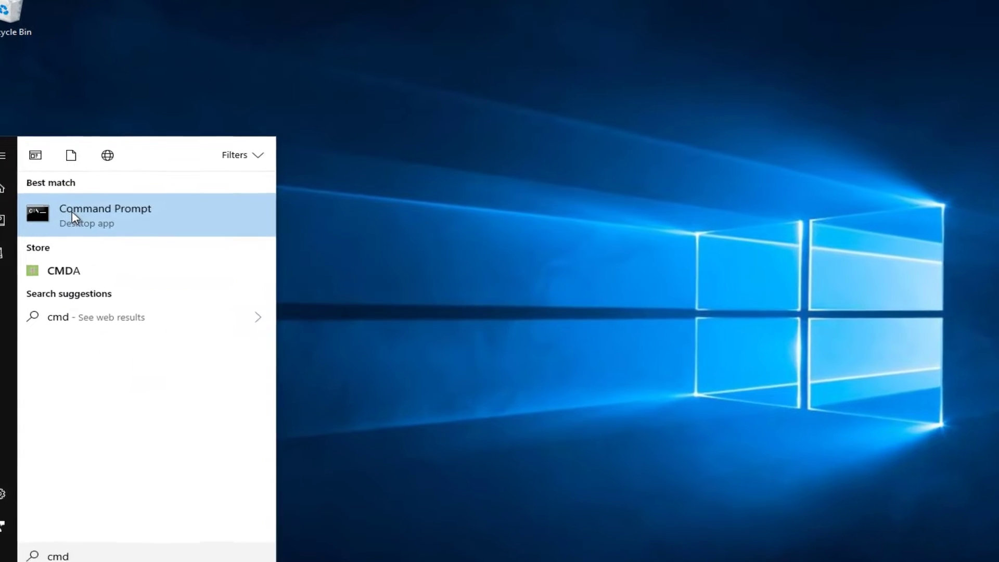
right_click(72, 211)
click(121, 236)
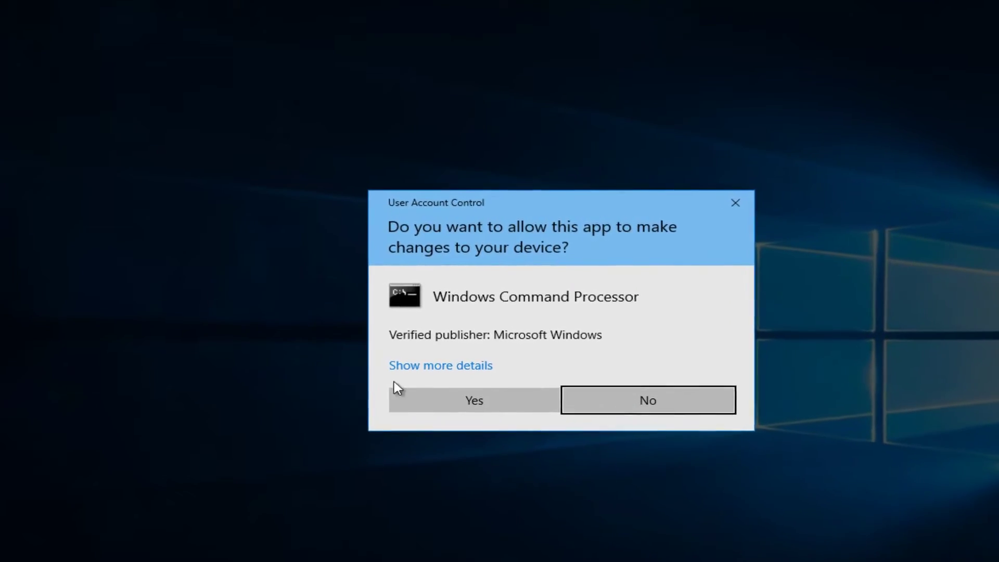
click(442, 400)
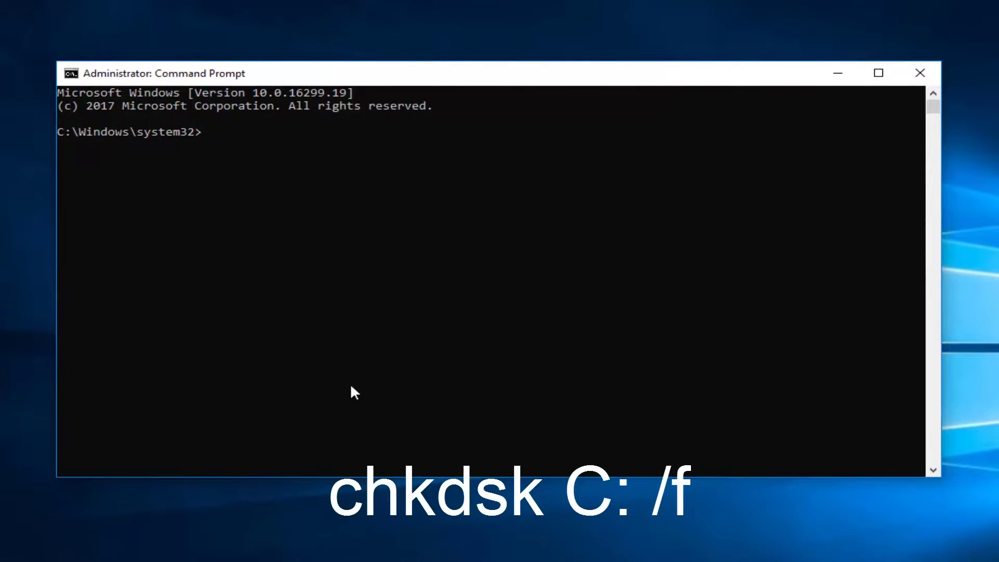
Step: Run chkdsk C: /f, answer y to schedule it at restart, and enter sfc /scannow
text(chkdsk)
text(C)
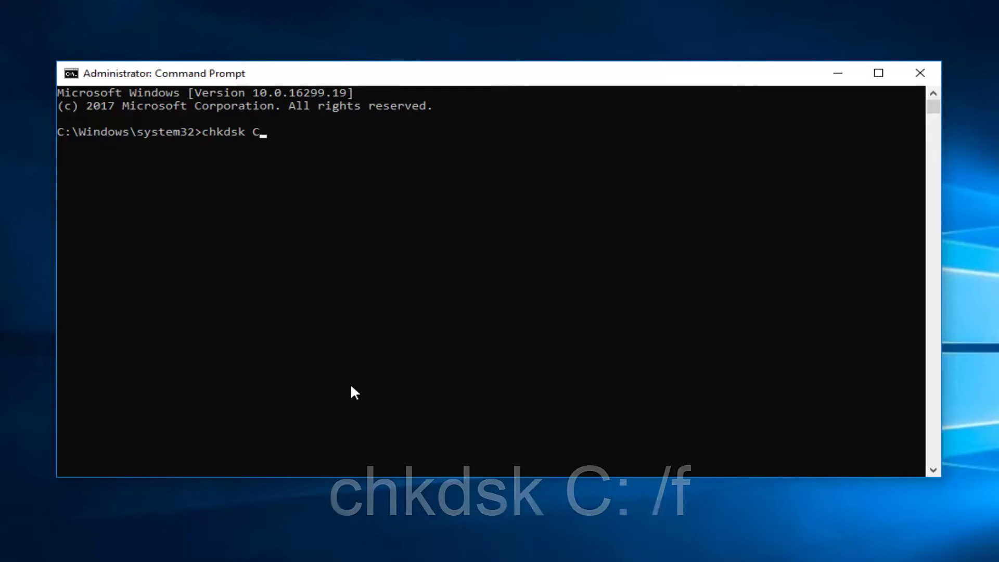
text(:)
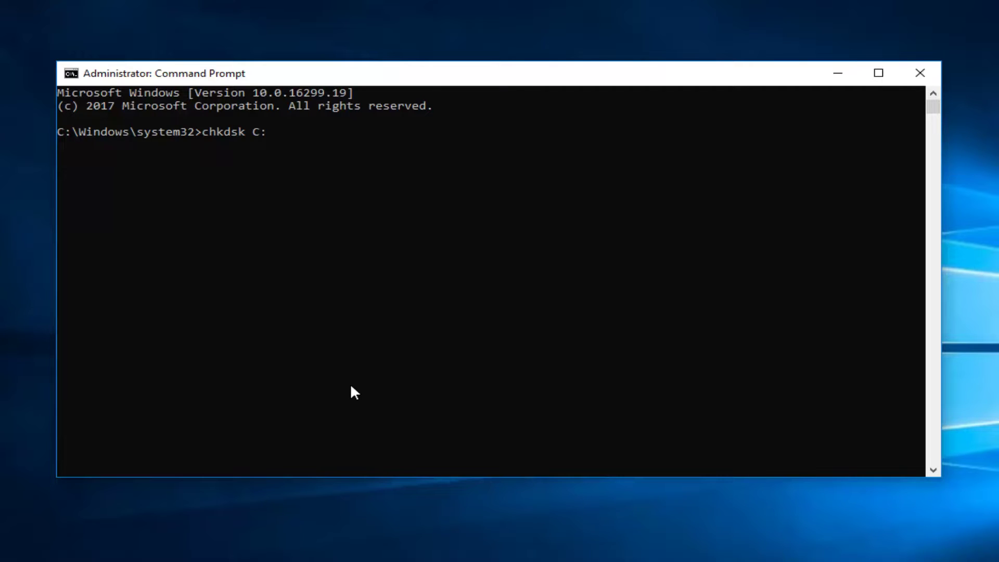
text( /f)
key(Return)
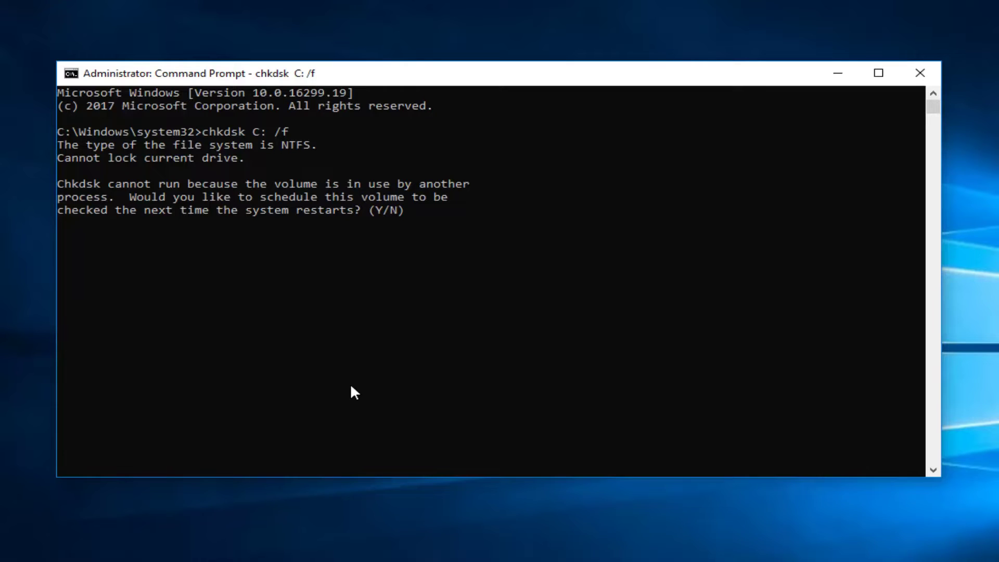
text(y)
key(Return)
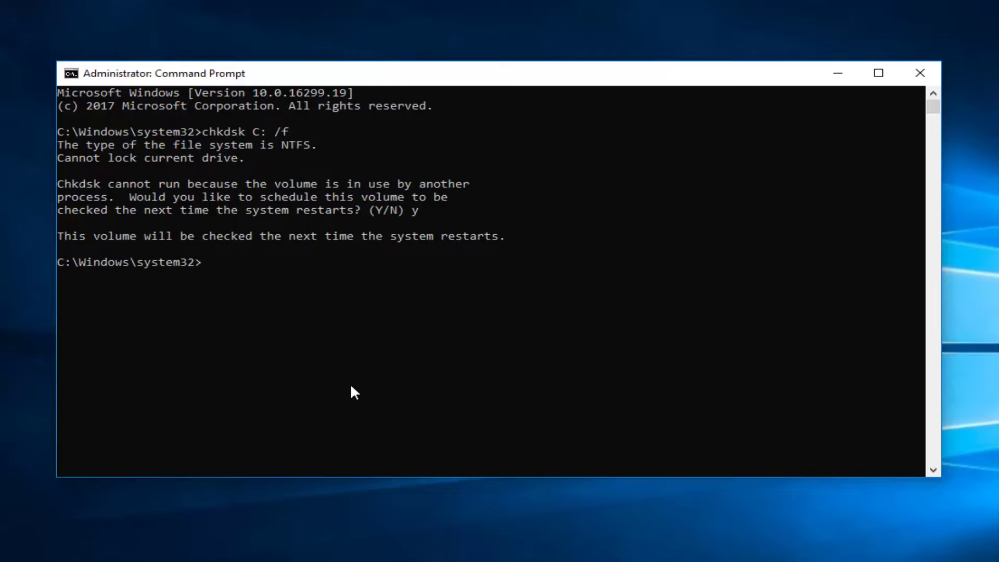
text(sfc /)
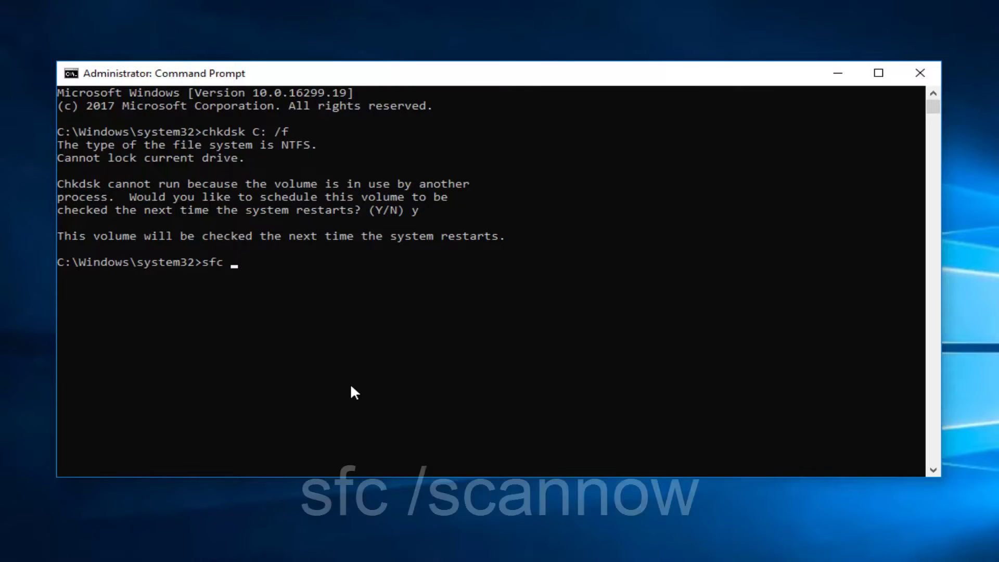
text(scannow)
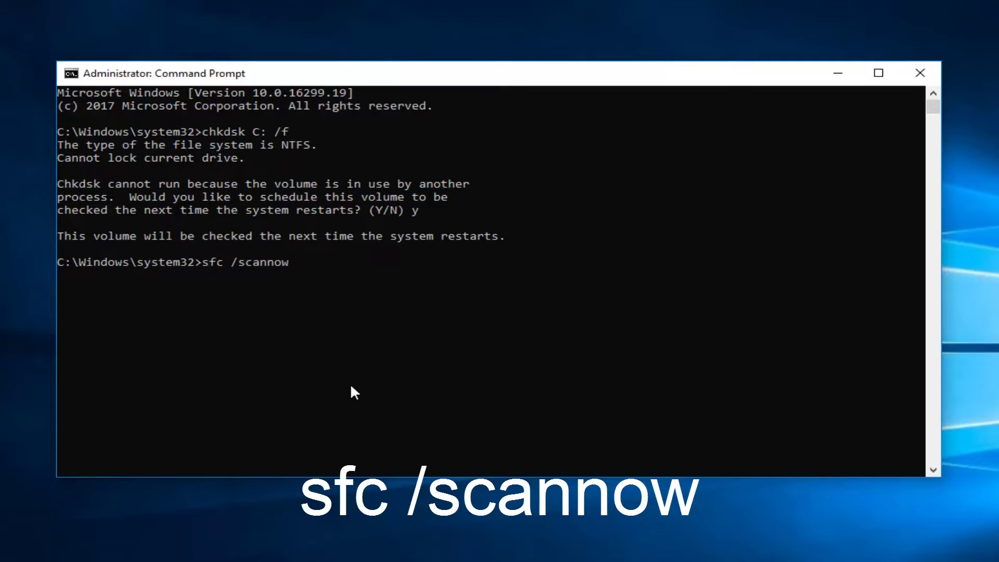
Step: Start the sfc /scannow system file check
key(Return)
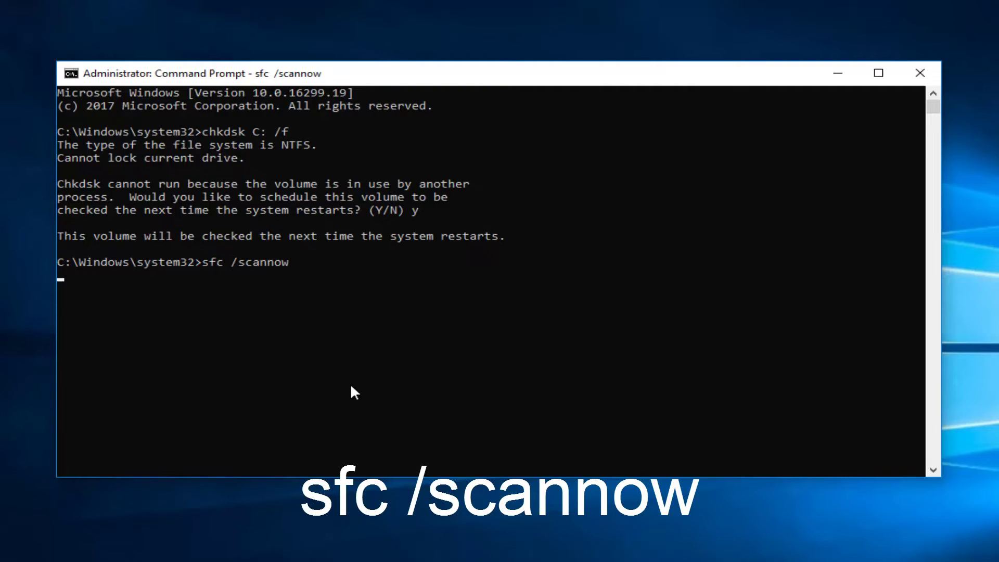